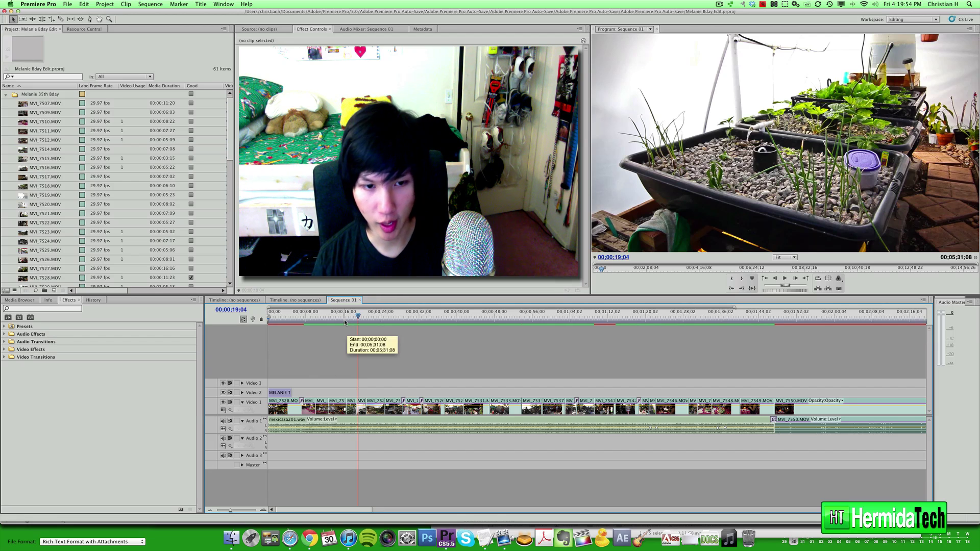
# - Scrub through Sequence 01, then open its Export Settings dialog with File > Export > Media
pyautogui.moveTo(345, 322)
pyautogui.mouseDown()
pyautogui.moveTo(326, 321)
pyautogui.moveTo(370, 323)
pyautogui.moveTo(359, 322)
pyautogui.mouseUp()
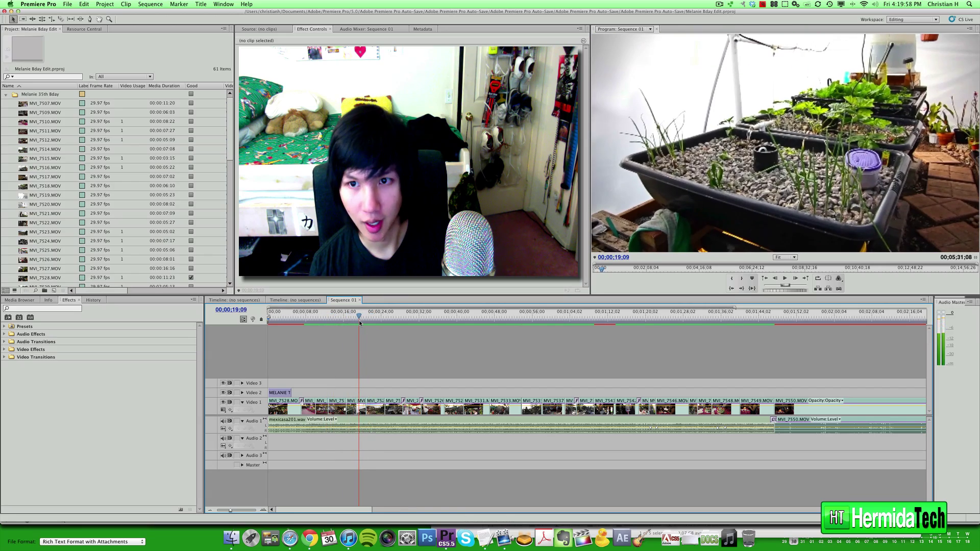
pyautogui.click(45, 5)
pyautogui.moveTo(56, 27)
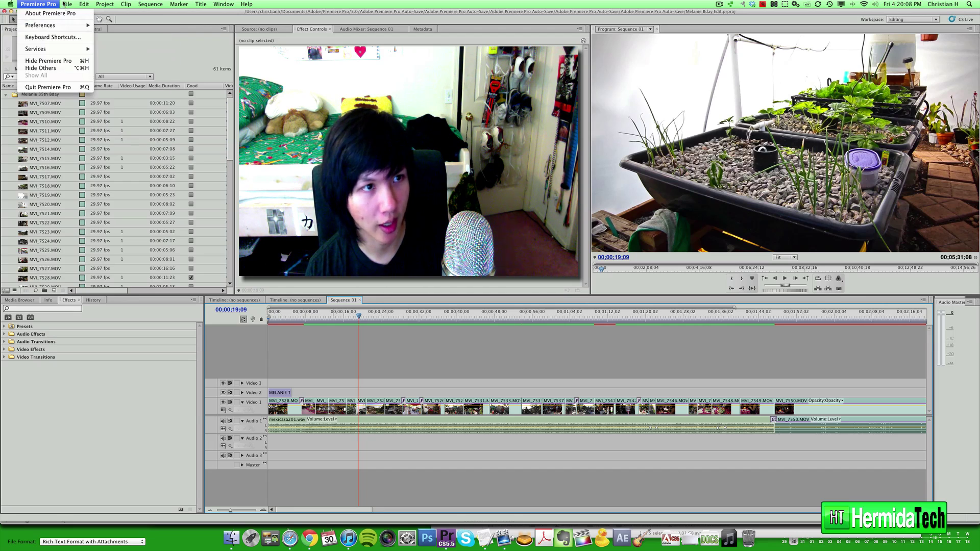
pyautogui.moveTo(67, 5)
pyautogui.moveTo(141, 177)
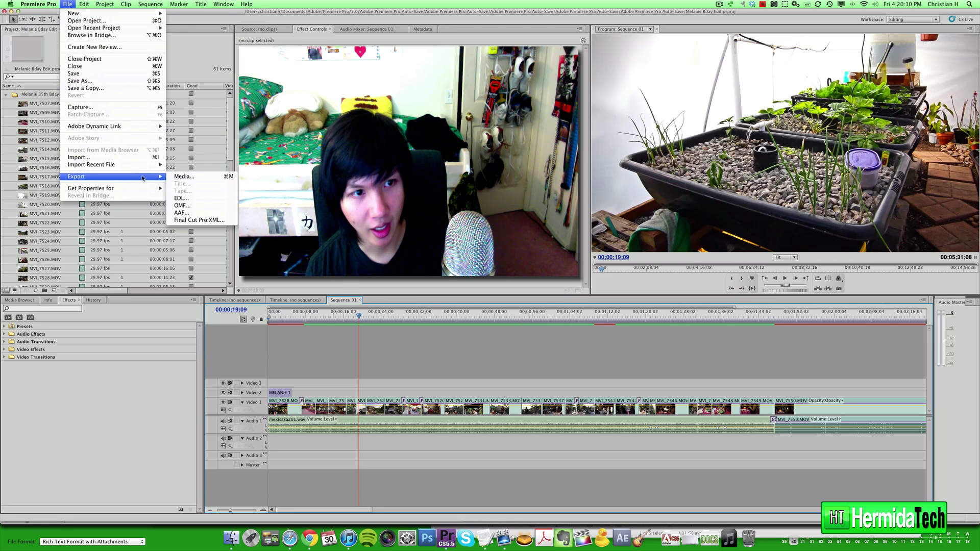
pyautogui.click(194, 178)
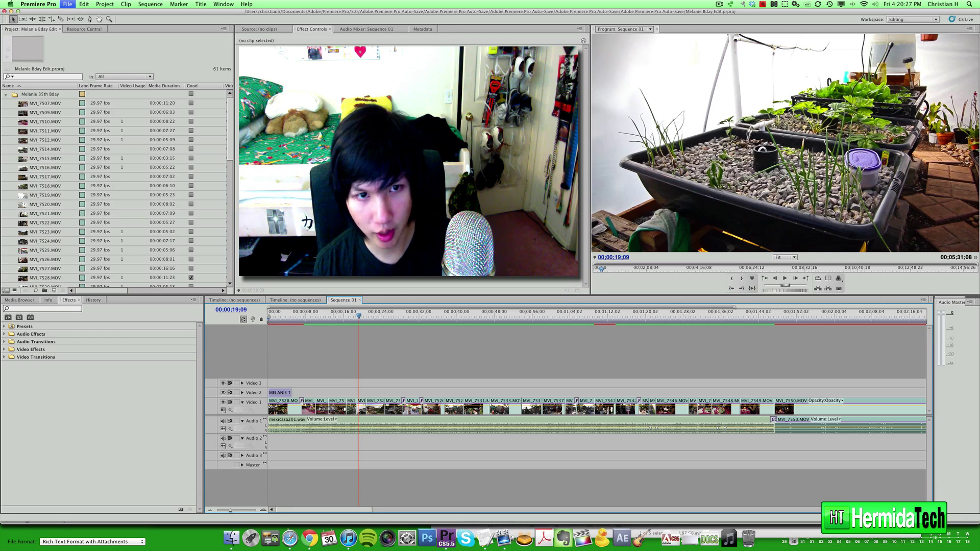
pyautogui.press('super+m')
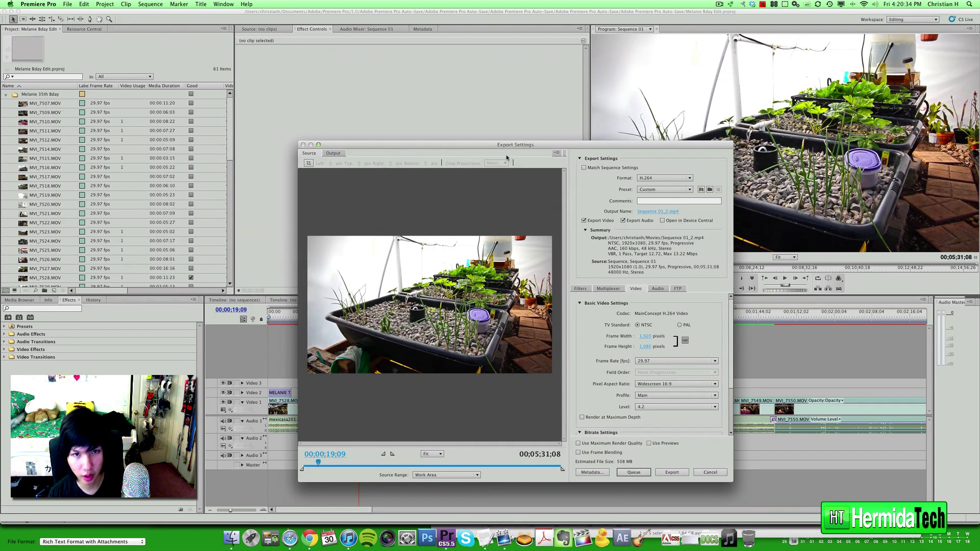
pyautogui.moveTo(506, 145); pyautogui.dragTo(434, 128)
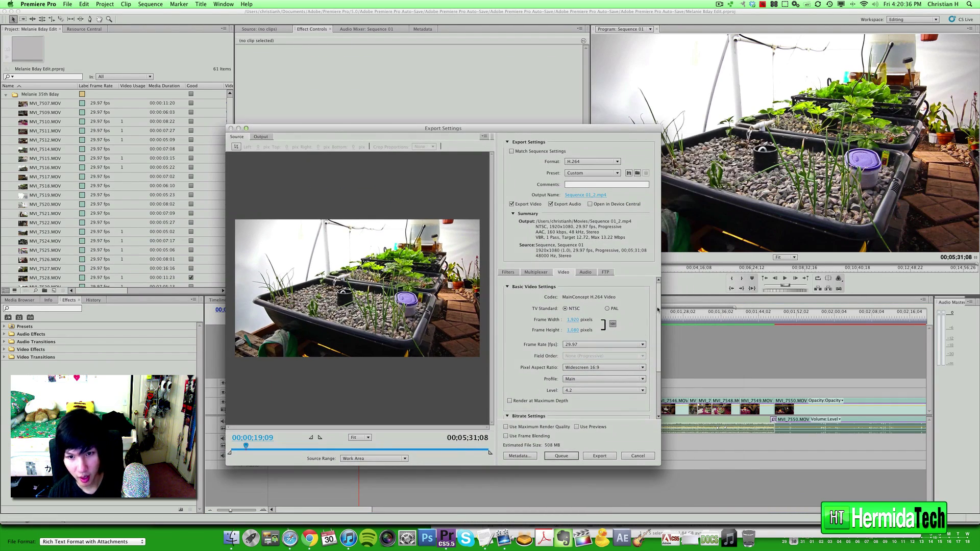
pyautogui.scroll(-5, 647, 363)
pyautogui.scroll(4, 653, 388)
pyautogui.click(586, 273)
pyautogui.click(604, 272)
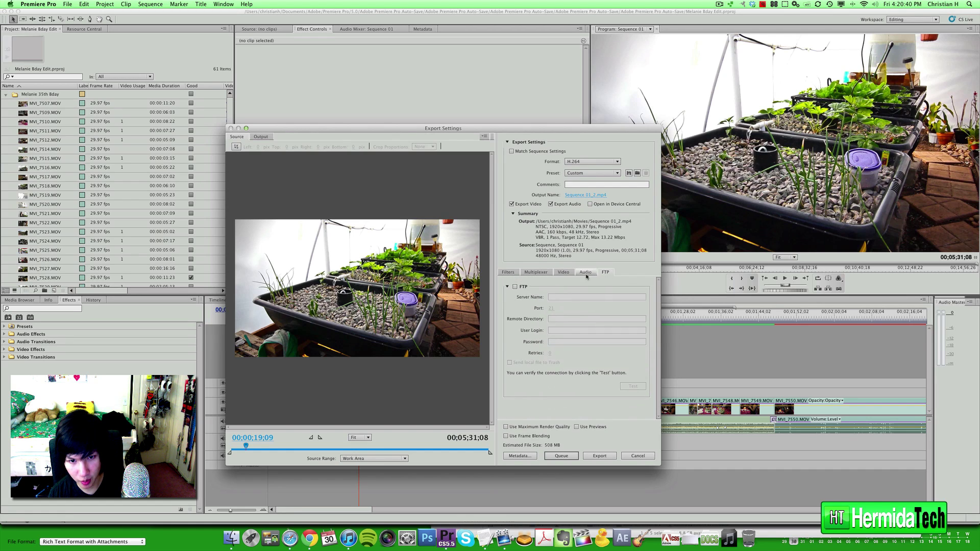
pyautogui.click(536, 272)
pyautogui.click(511, 273)
pyautogui.click(536, 272)
pyautogui.click(600, 297)
pyautogui.click(620, 345)
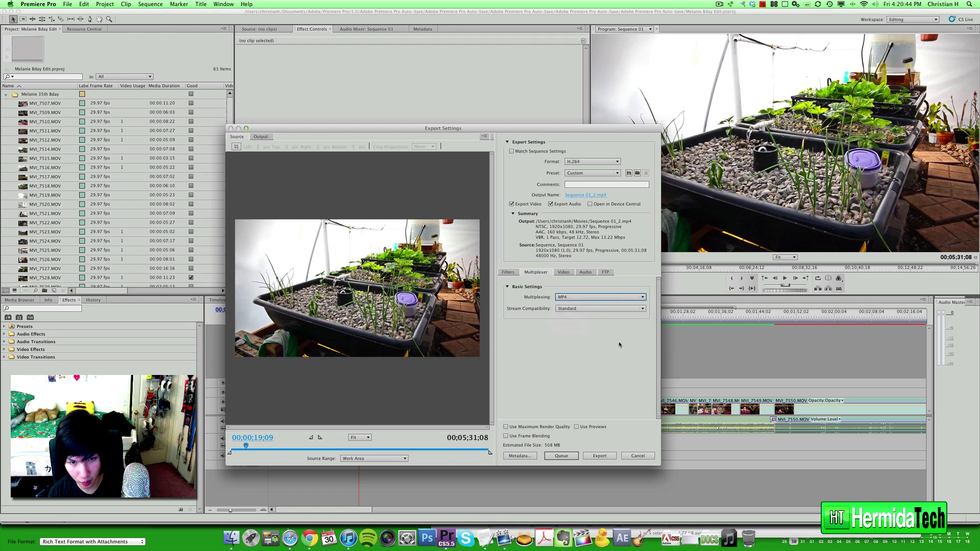
pyautogui.click(575, 309)
pyautogui.click(643, 335)
pyautogui.click(508, 272)
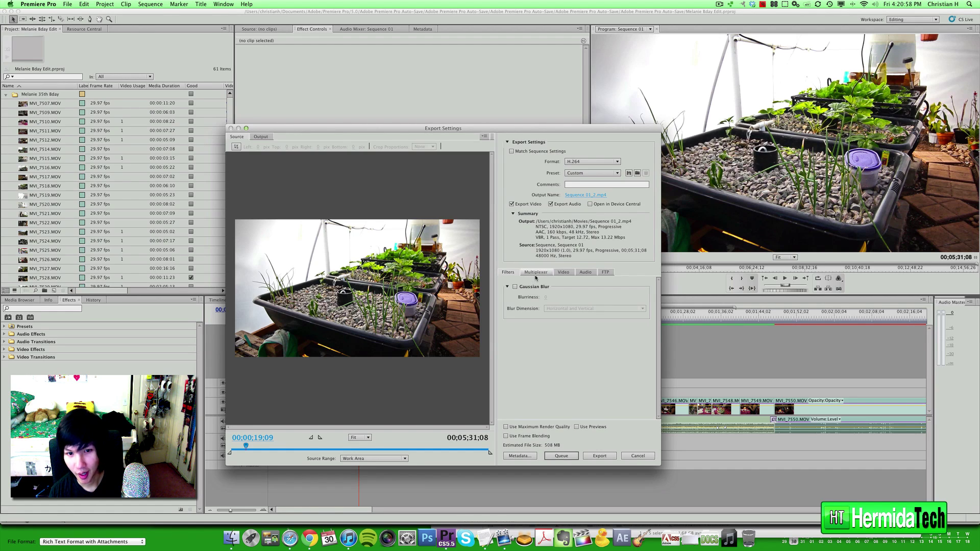
pyautogui.click(535, 275)
pyautogui.click(599, 299)
pyautogui.click(599, 299)
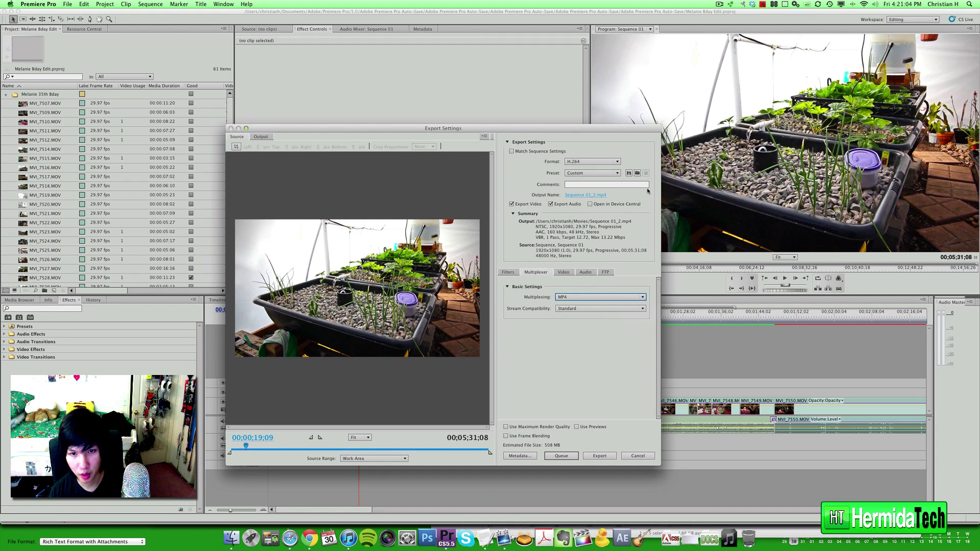
pyautogui.click(564, 272)
pyautogui.click(586, 272)
pyautogui.click(605, 272)
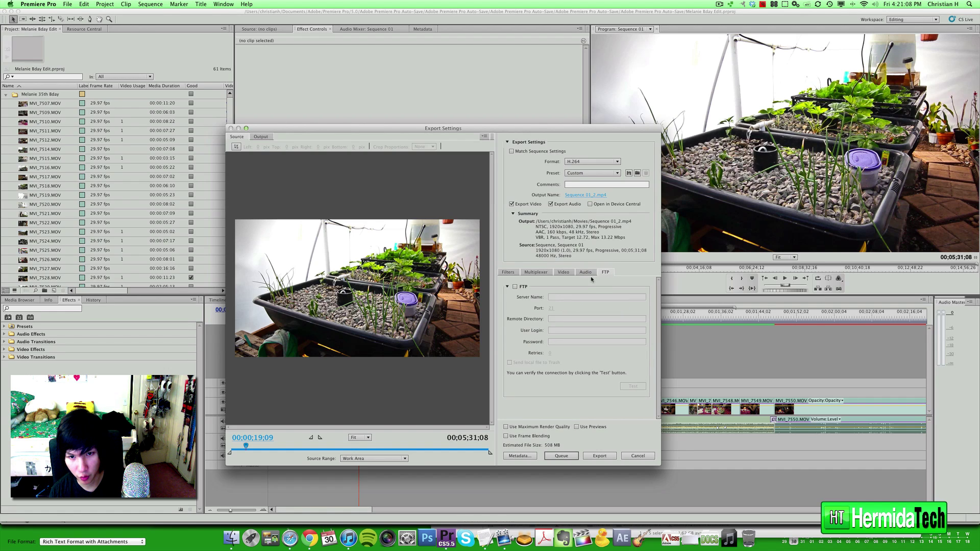
pyautogui.click(587, 273)
pyautogui.click(564, 274)
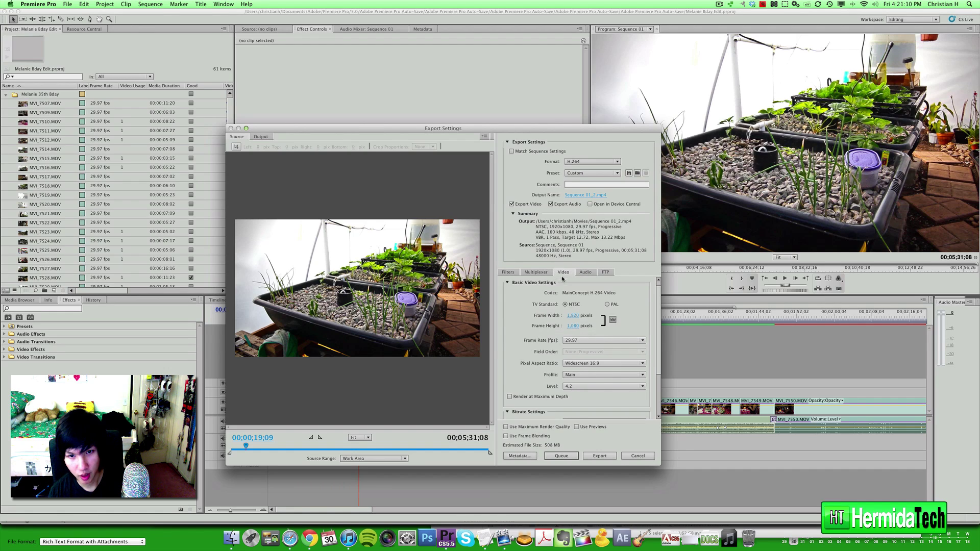
# - Try MPEG2 and its HDTV presets, then switch the format back to H.264 for HDTV 1080p 29.97
pyautogui.click(589, 162)
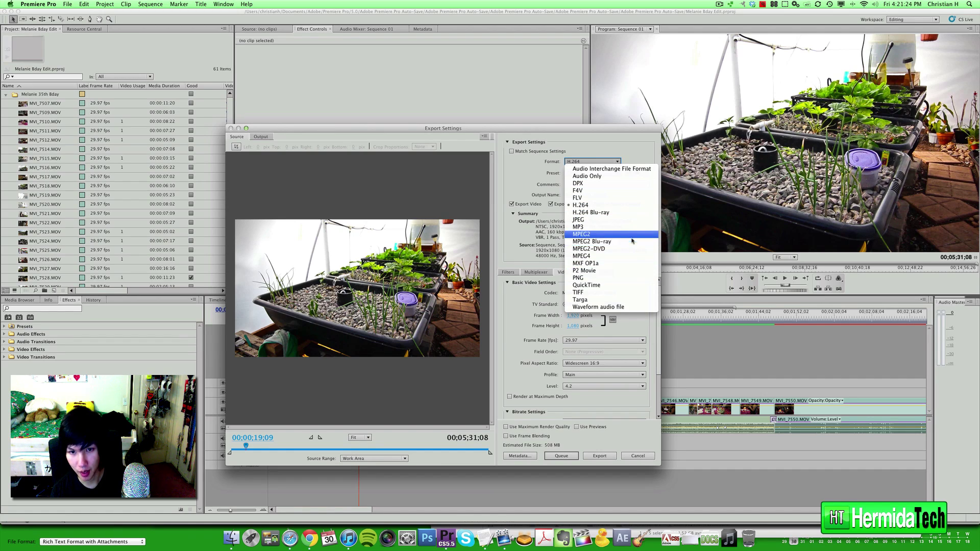
pyautogui.click(582, 234)
pyautogui.click(597, 173)
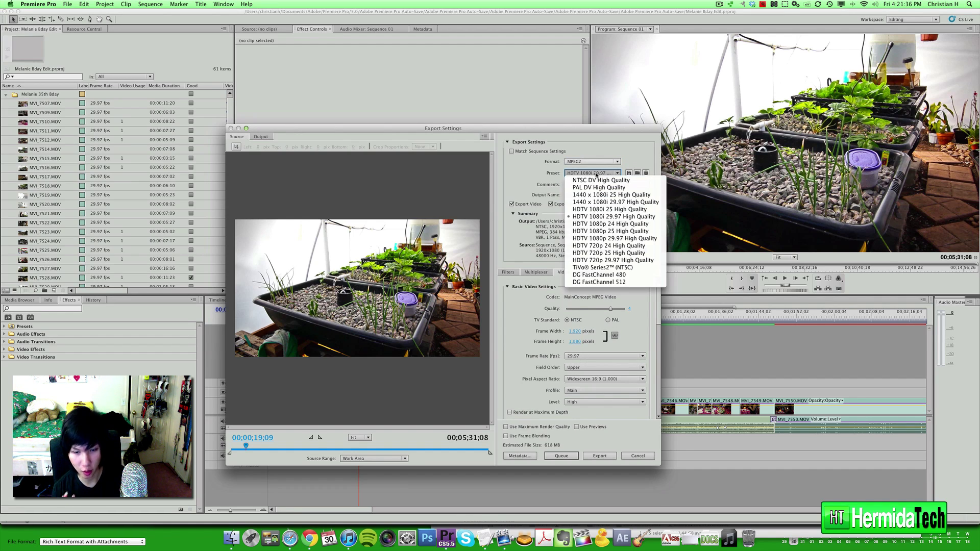
pyautogui.click(597, 174)
pyautogui.click(593, 161)
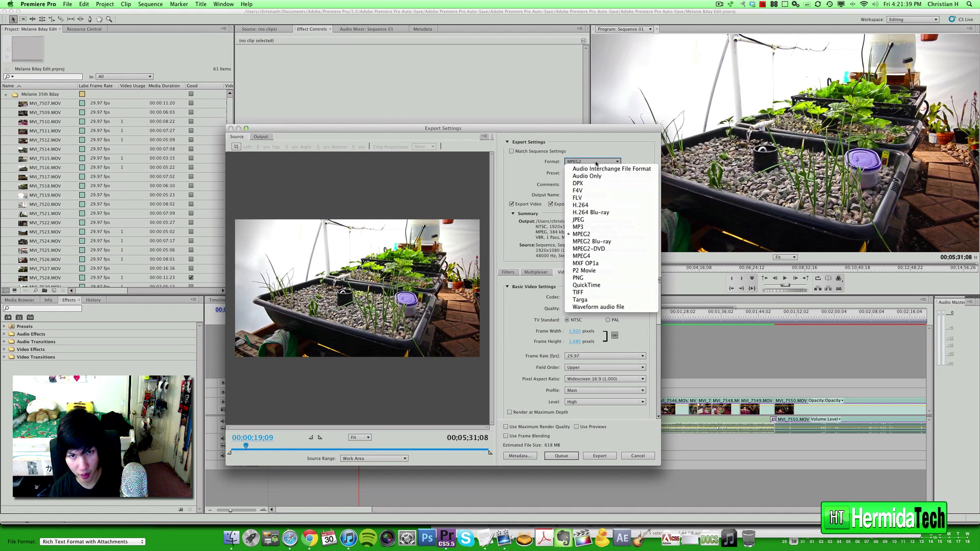
pyautogui.click(613, 206)
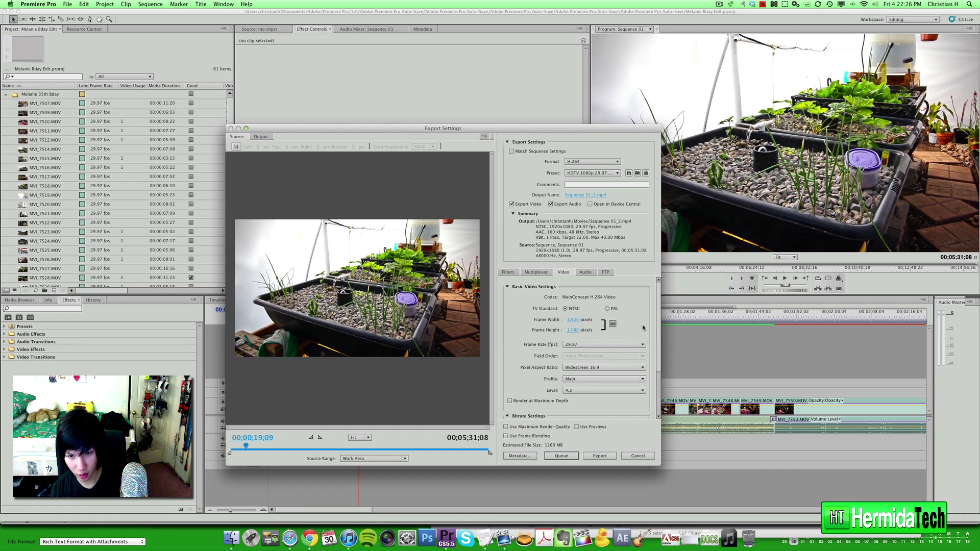
# - Scroll the Video tab to Bitrate Settings, showing VBR 1 Pass, 32 Mbps target, 40 Mbps maximum
pyautogui.scroll(-3, 658, 334)
pyautogui.scroll(3, 659, 333)
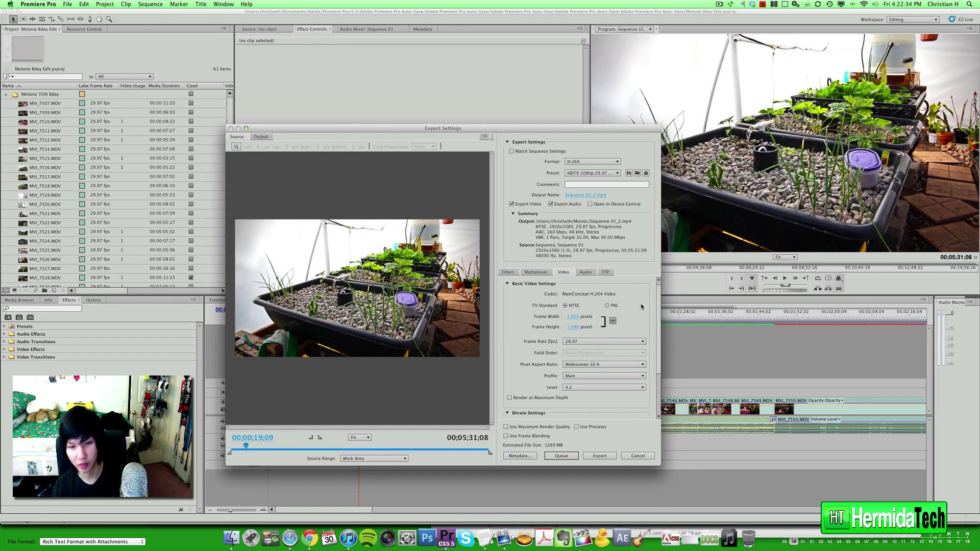
pyautogui.scroll(-2, 656, 337)
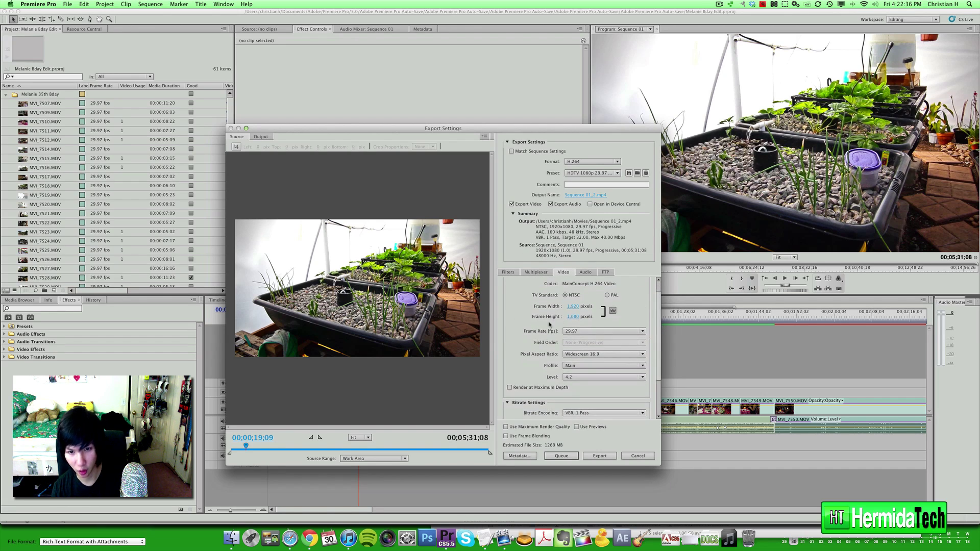
pyautogui.scroll(-3, 604, 323)
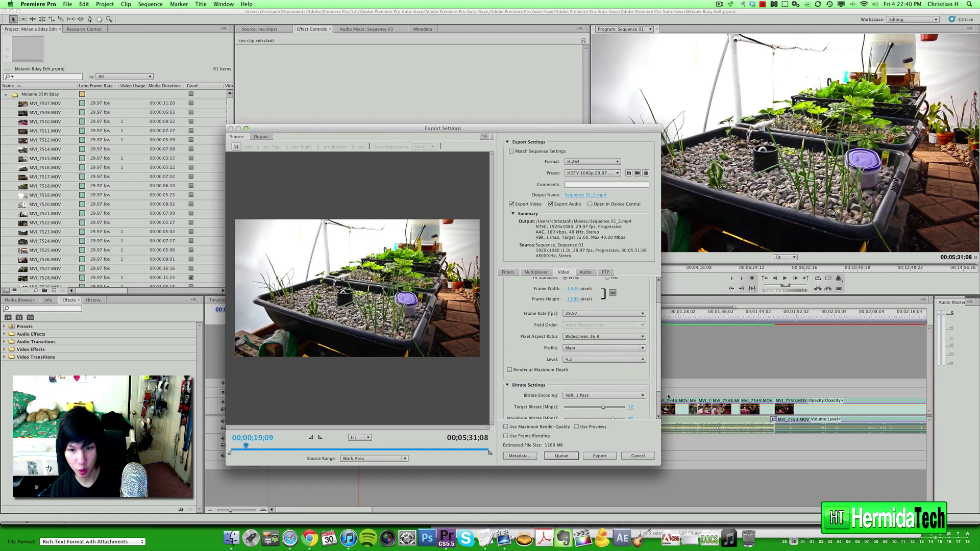
pyautogui.scroll(-5, 659, 385)
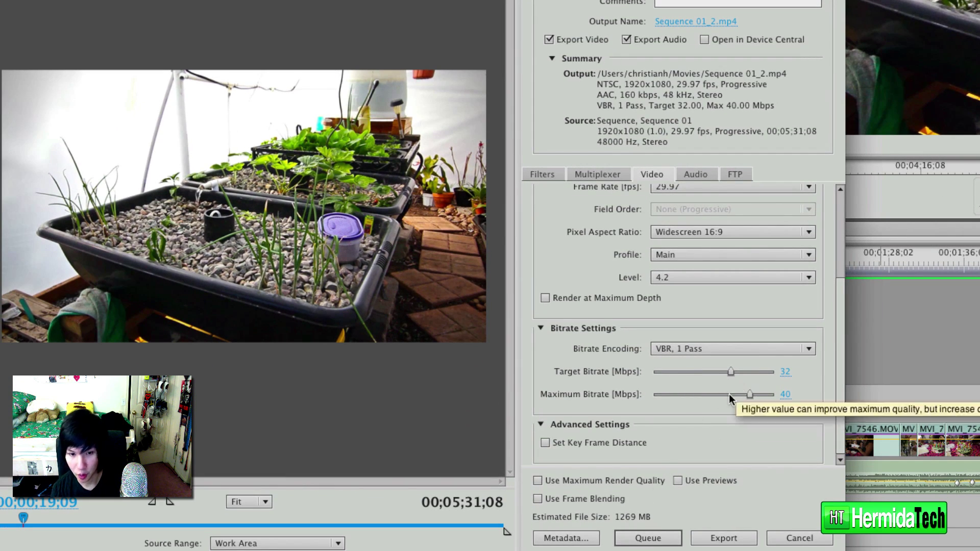
# - Drag Maximum Bitrate down to 11.99 Mbps so the target drops to 11.7 Mbps (468 MB)
pyautogui.click(713, 397)
pyautogui.moveTo(714, 397); pyautogui.dragTo(703, 397)
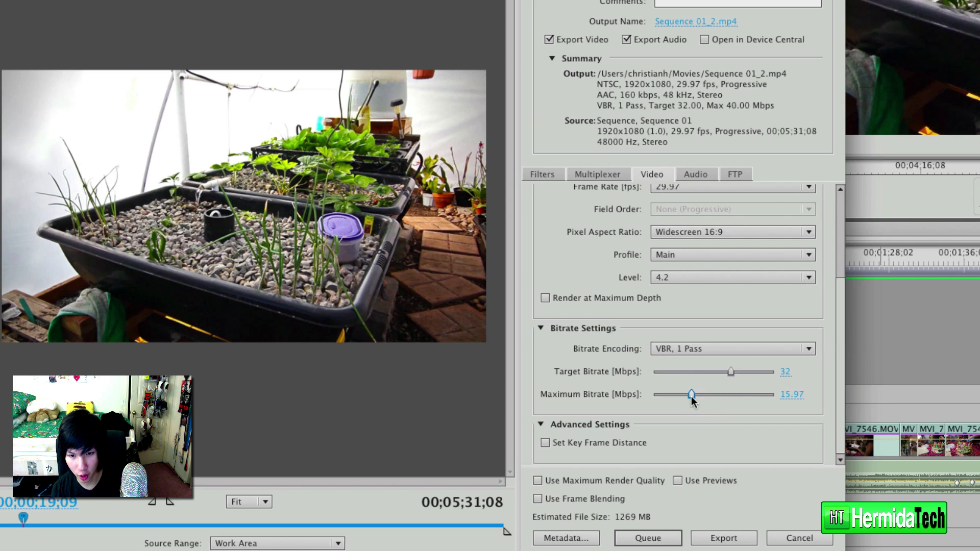
pyautogui.moveTo(692, 397)
pyautogui.mouseDown()
pyautogui.moveTo(679, 396)
pyautogui.moveTo(688, 396)
pyautogui.mouseUp()
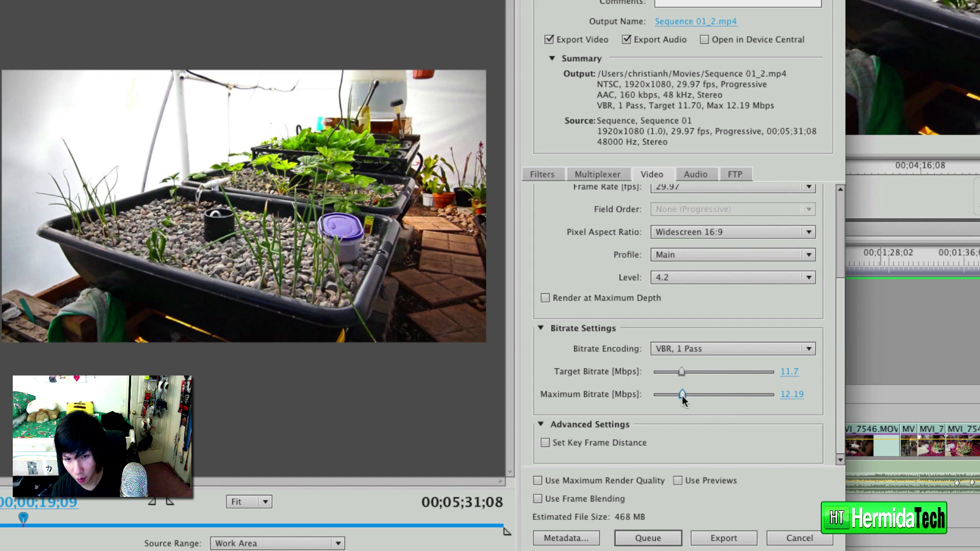
pyautogui.moveTo(682, 396); pyautogui.dragTo(682, 397)
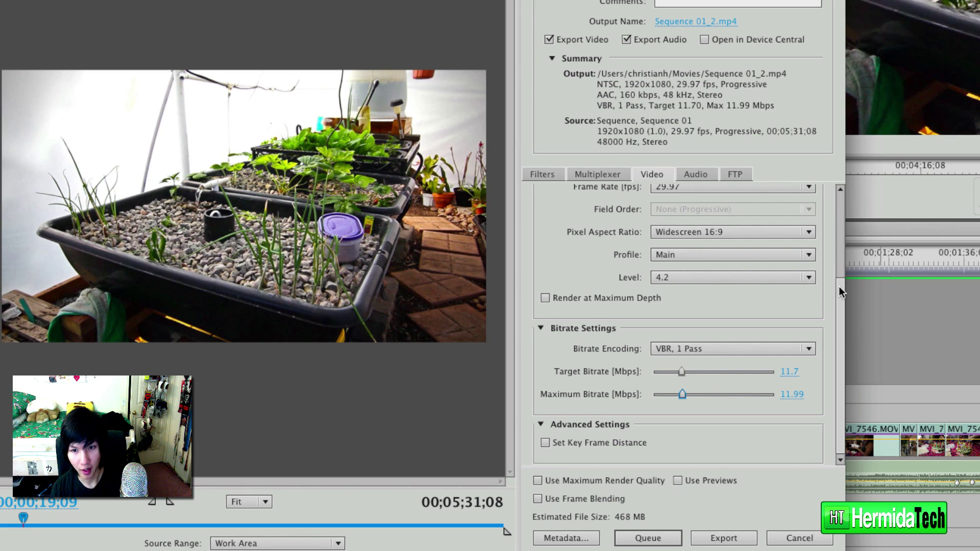
pyautogui.moveTo(838, 287); pyautogui.dragTo(836, 246)
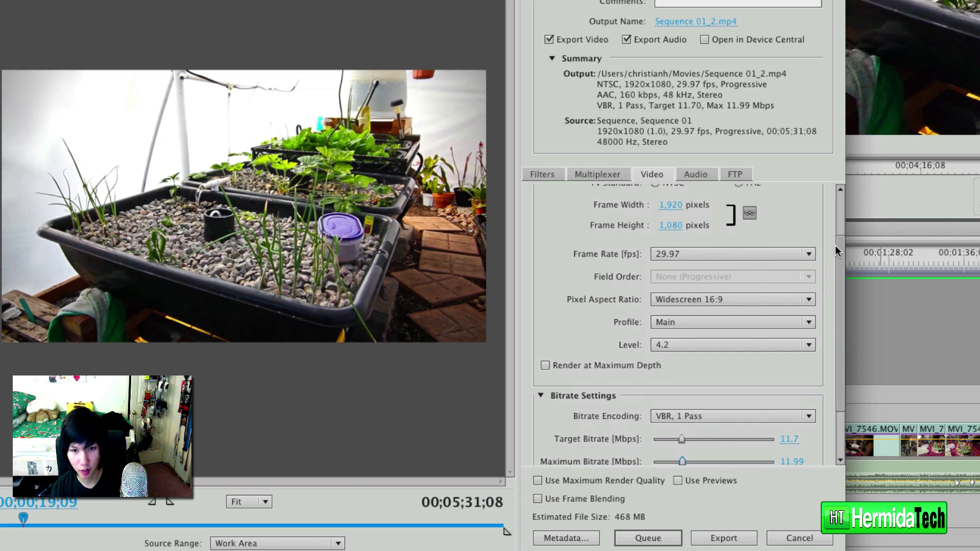
pyautogui.click(765, 256)
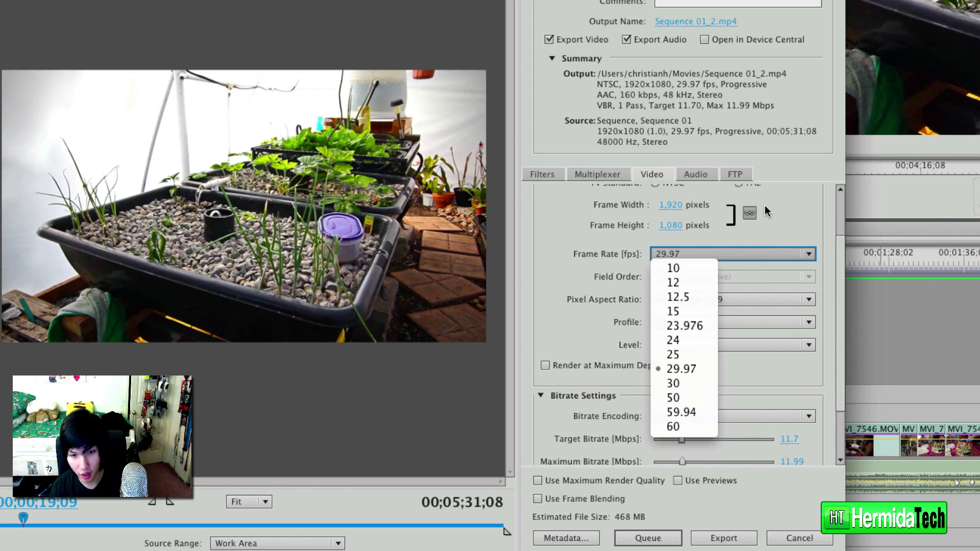
pyautogui.click(764, 248)
pyautogui.click(733, 347)
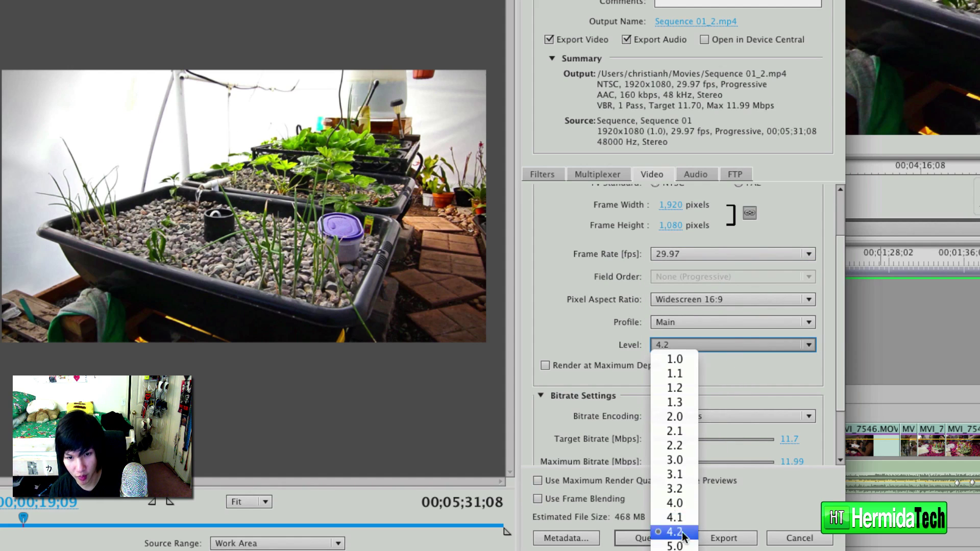
pyautogui.click(584, 344)
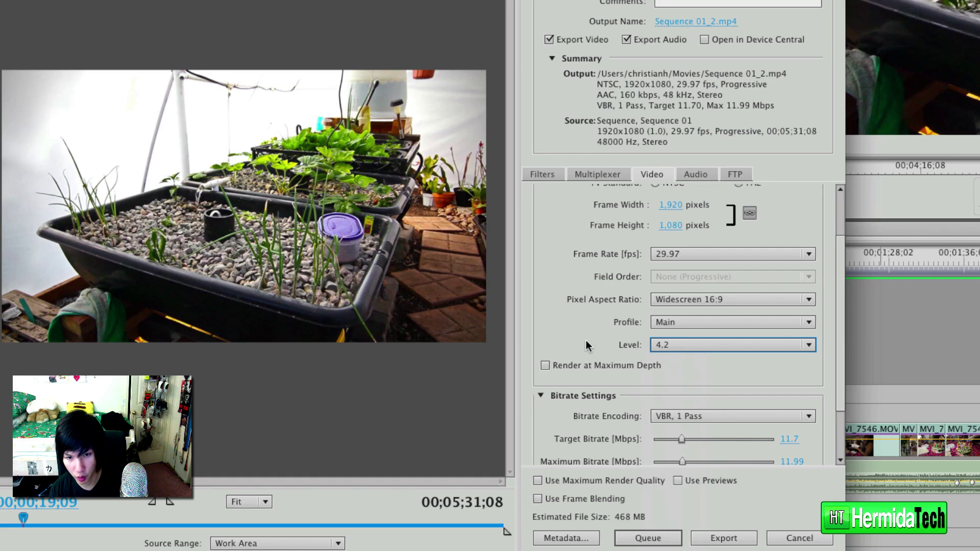
pyautogui.click(758, 300)
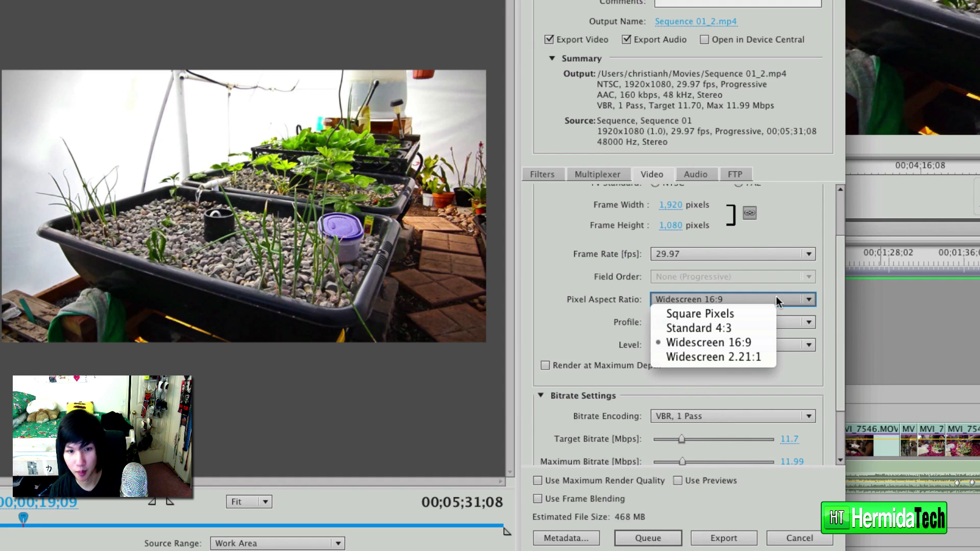
pyautogui.click(776, 298)
pyautogui.click(760, 300)
pyautogui.click(761, 299)
pyautogui.moveTo(838, 318); pyautogui.dragTo(838, 363)
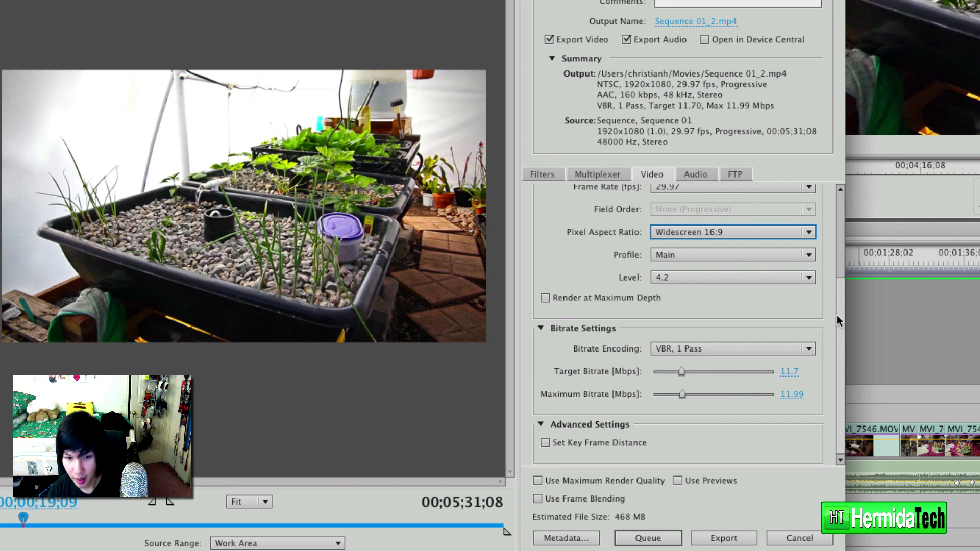
# - Check Use Maximum Render Quality for the H.264 export
pyautogui.click(538, 482)
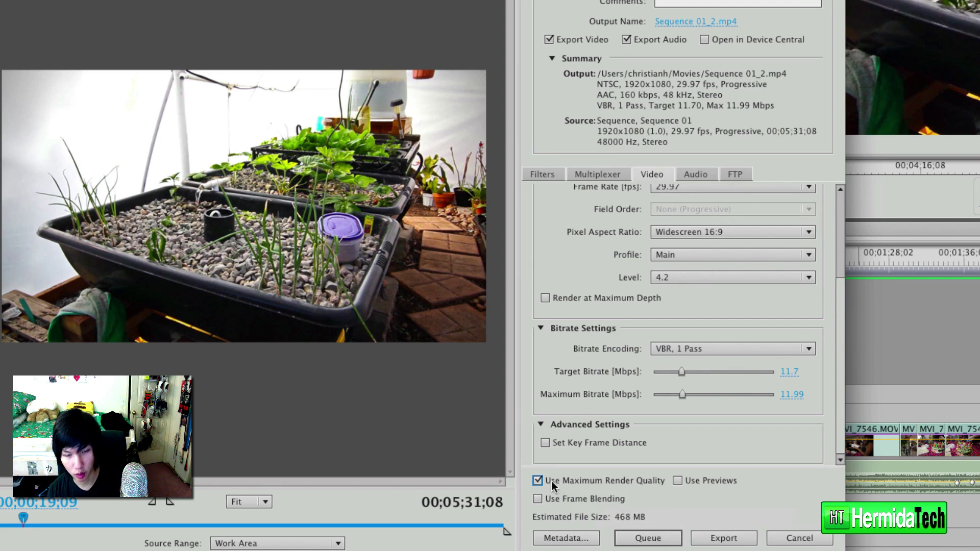